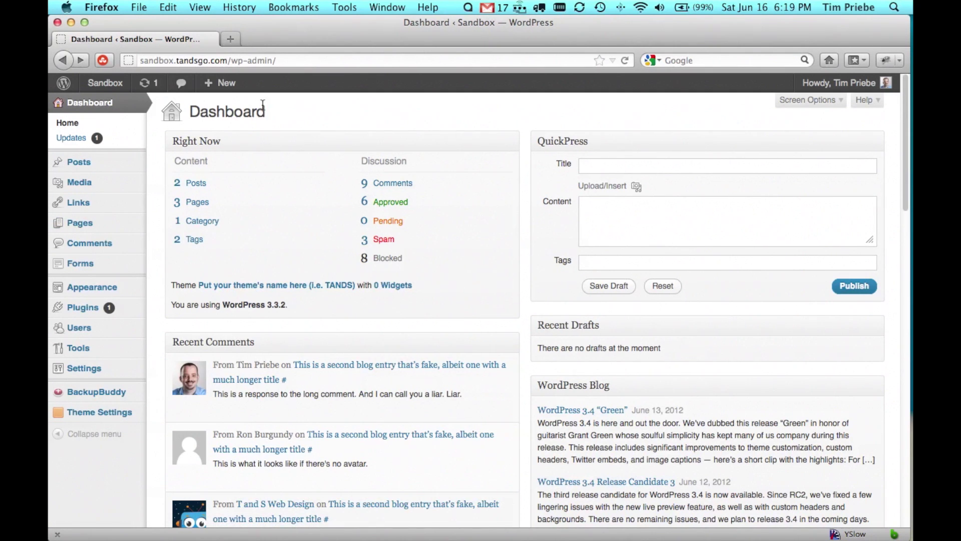
# Step: Create a new page from the admin bar and title it 'About Us'
pyautogui.moveTo(216, 88)
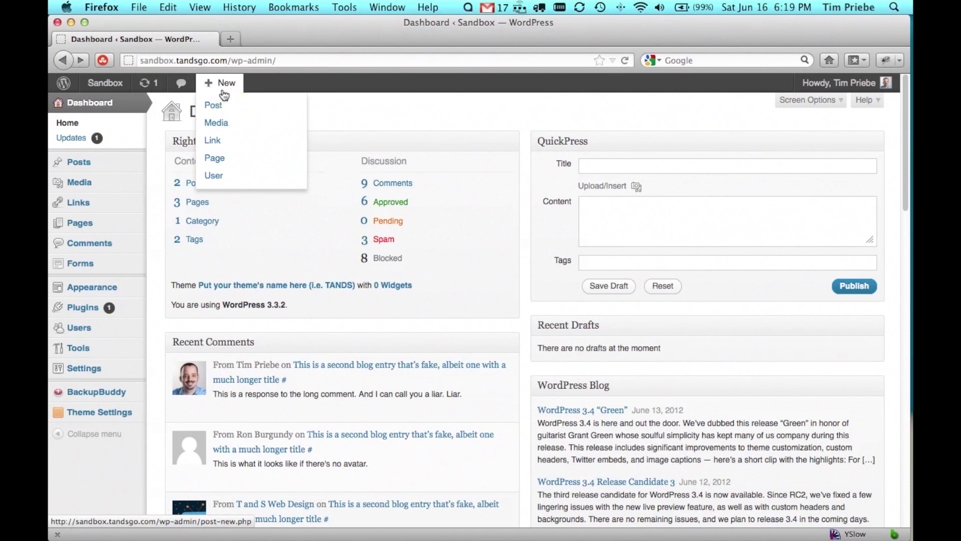
pyautogui.click(222, 161)
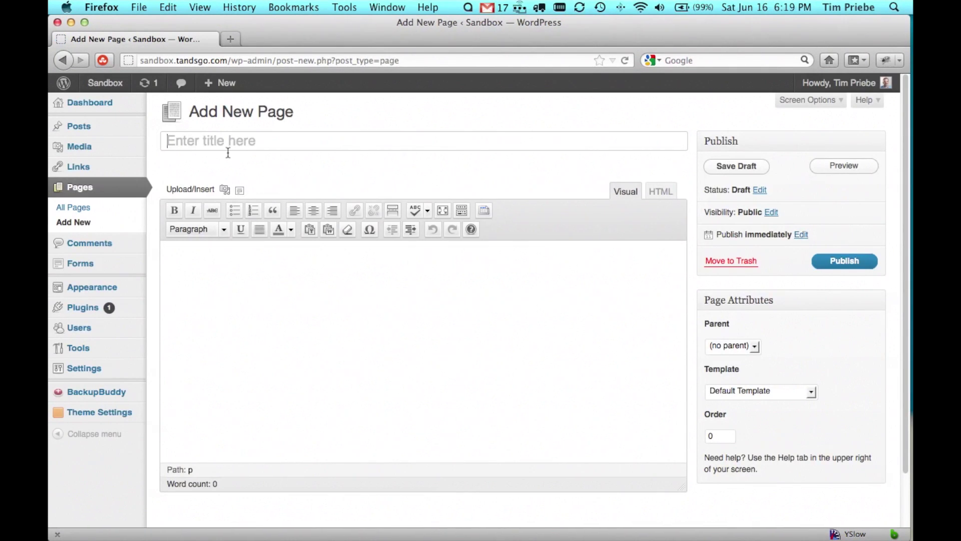
pyautogui.write('About Us')
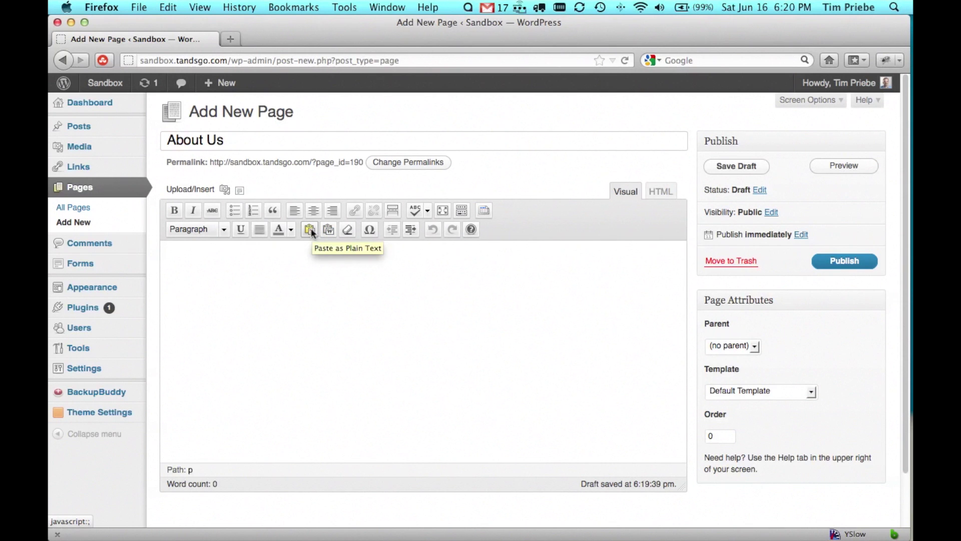
# Step: Paste the prepared About Us text into the page body as plain text
pyautogui.click(310, 230)
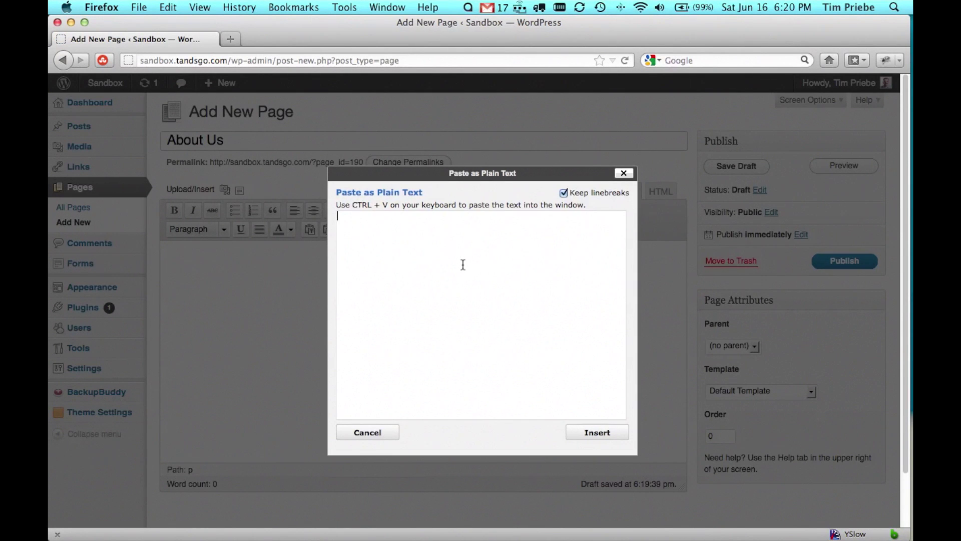
pyautogui.press('super+v')
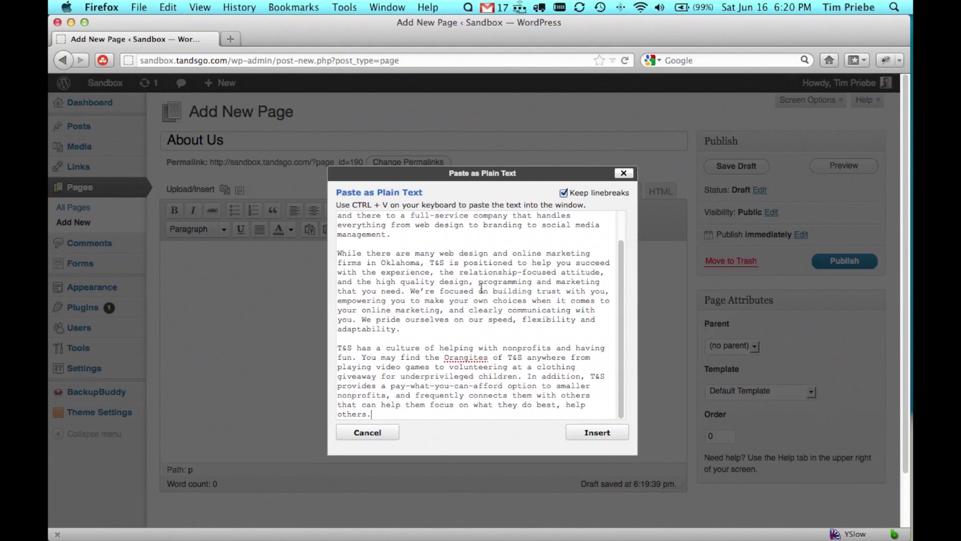
pyautogui.scroll(2, 471, 262)
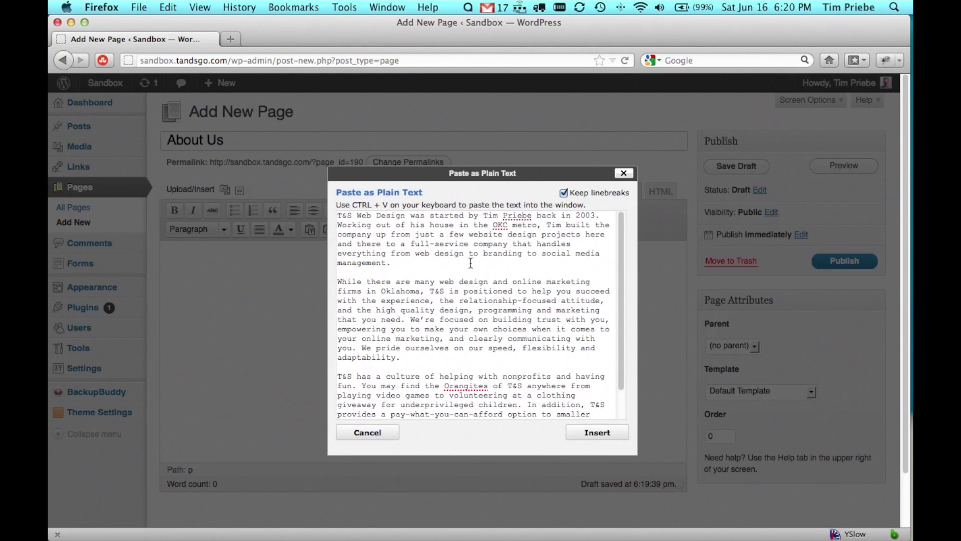
pyautogui.click(597, 434)
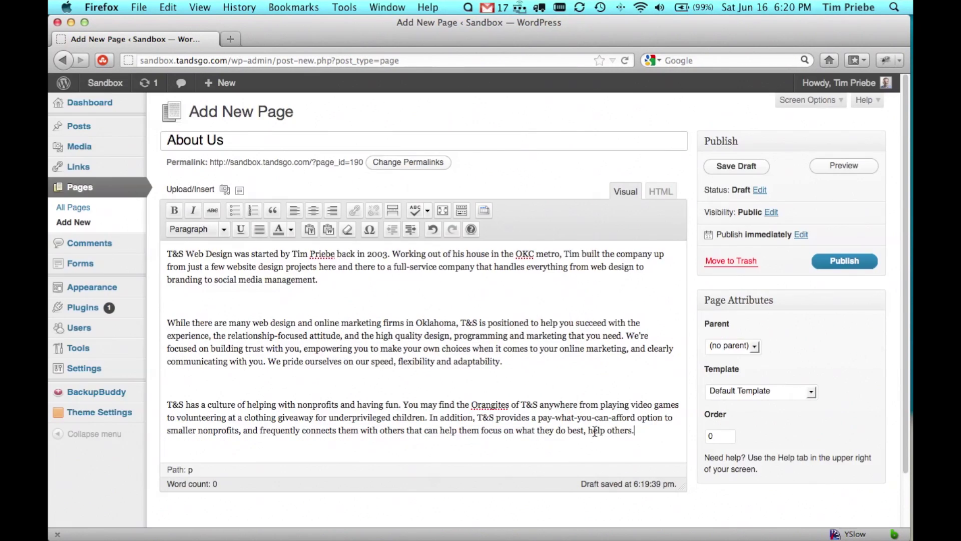
pyautogui.scroll(-2, 492, 384)
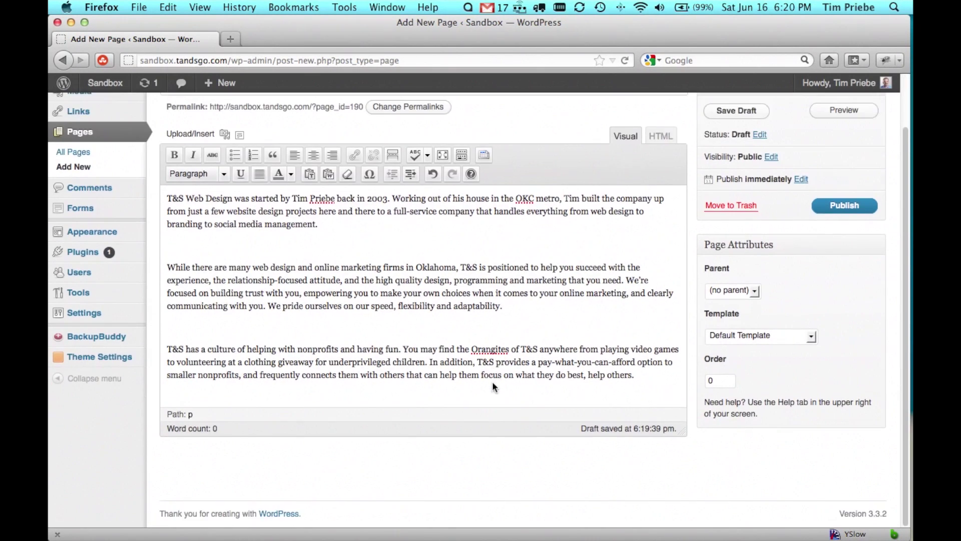
pyautogui.scroll(2, 491, 384)
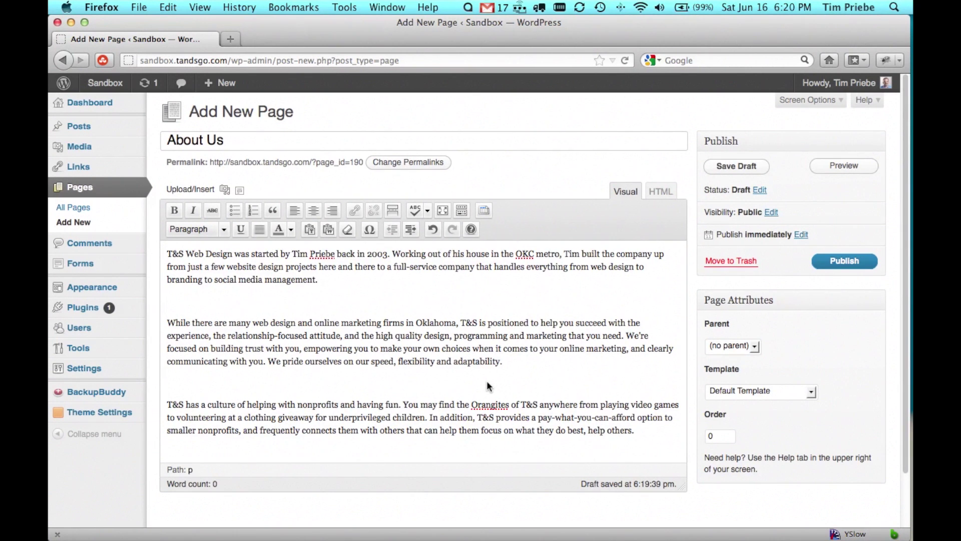
# Step: Delete the blank lines between the three paragraphs
pyautogui.click(486, 385)
pyautogui.press('BackSpace')
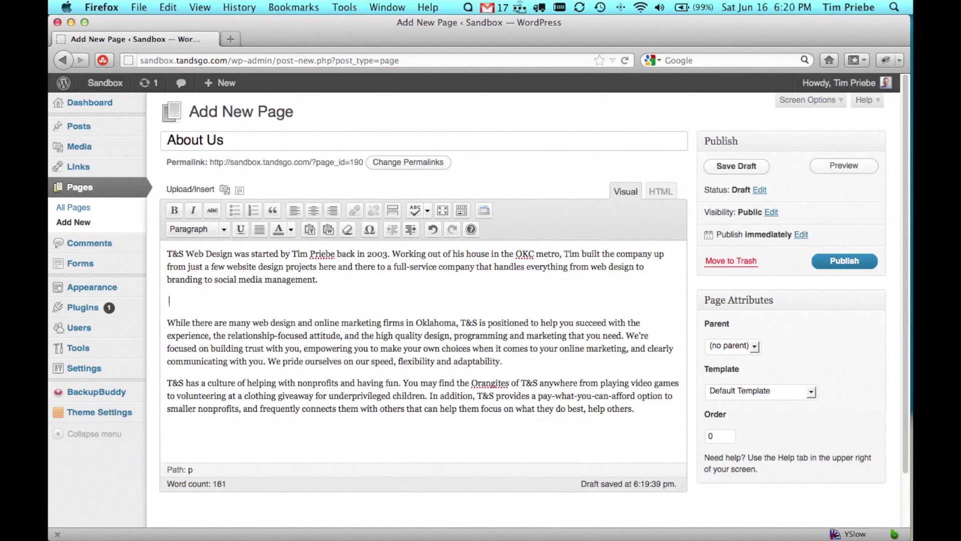
pyautogui.press('BackSpace')
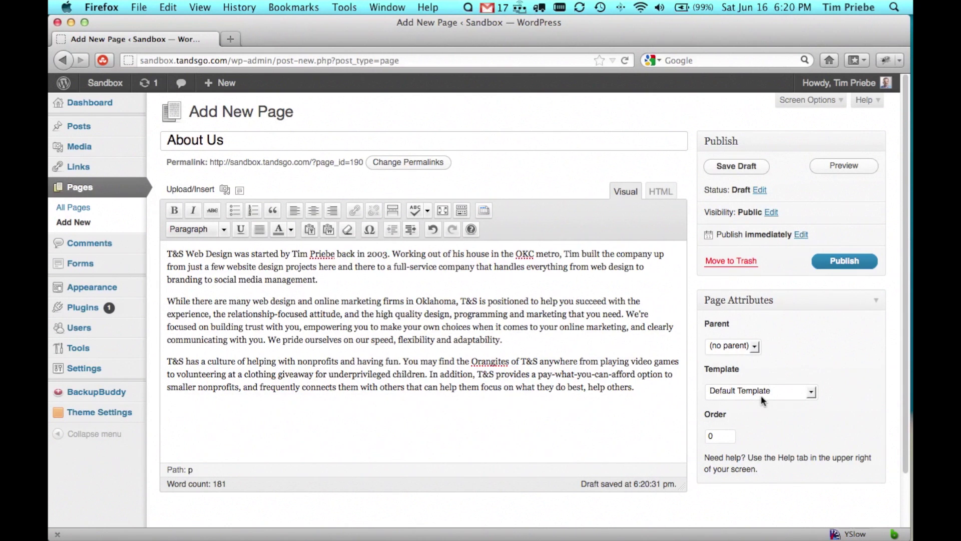
pyautogui.scroll(-2, 760, 398)
pyautogui.scroll(2, 761, 399)
pyautogui.click(811, 393)
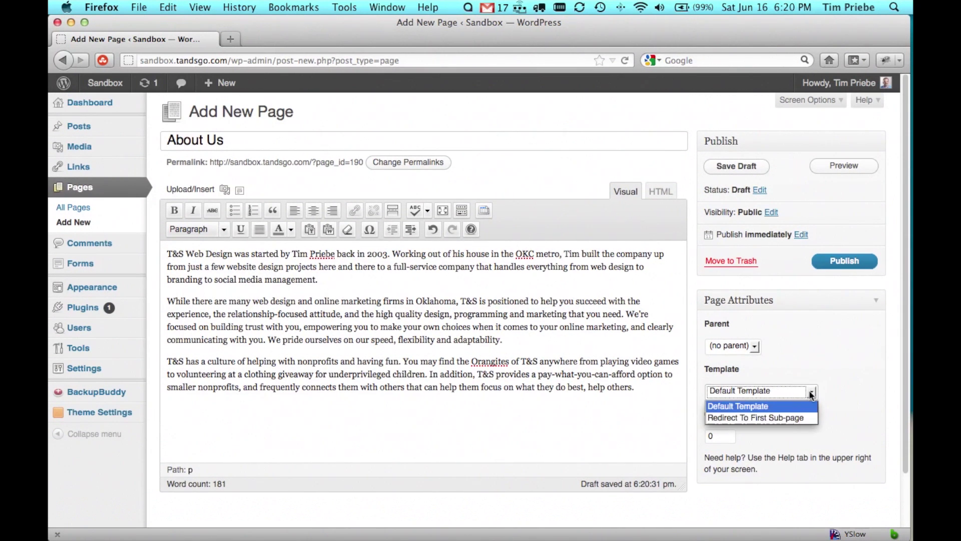
pyautogui.click(810, 393)
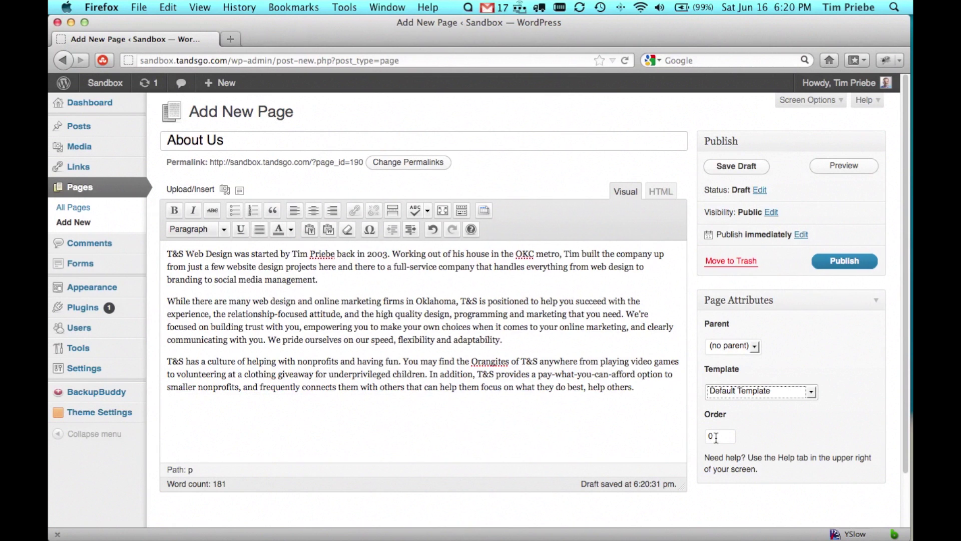
pyautogui.click(743, 346)
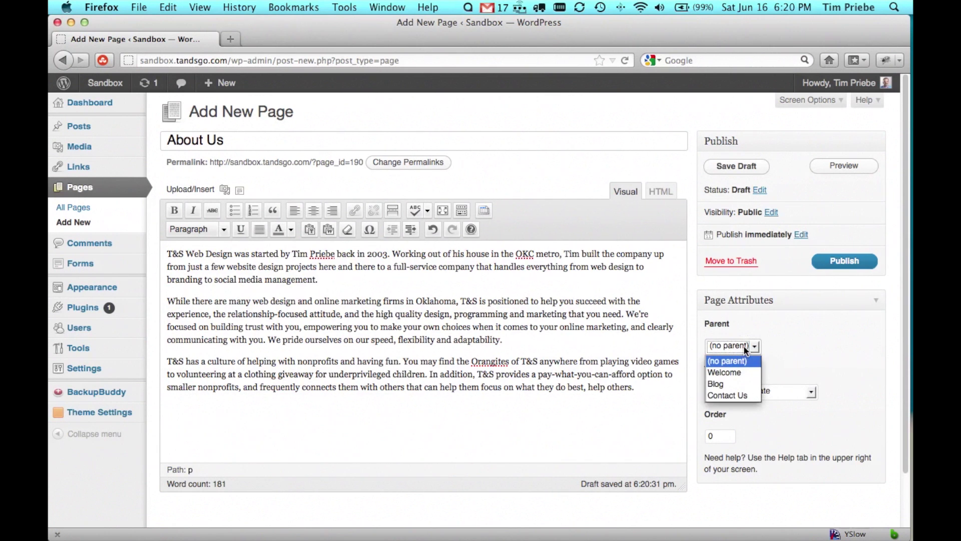
pyautogui.click(744, 348)
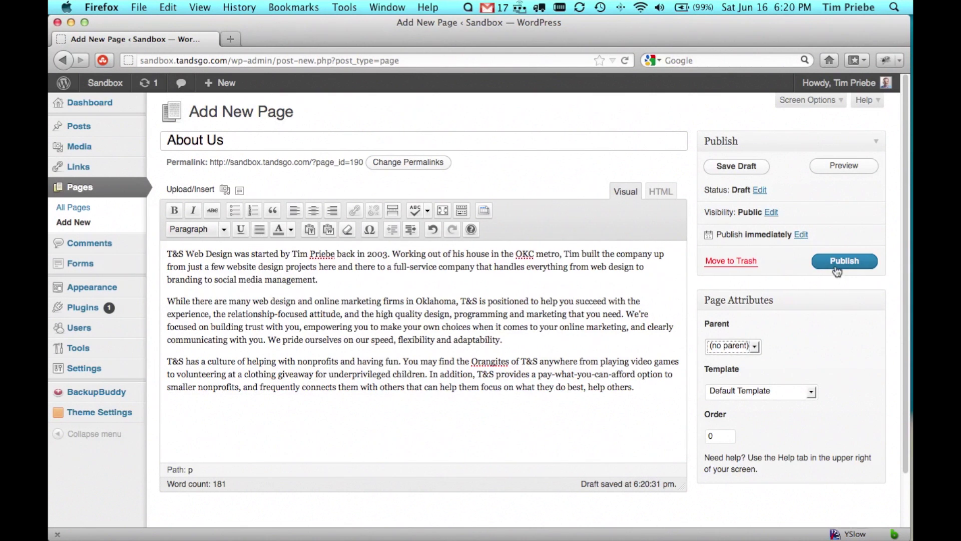
pyautogui.click(845, 165)
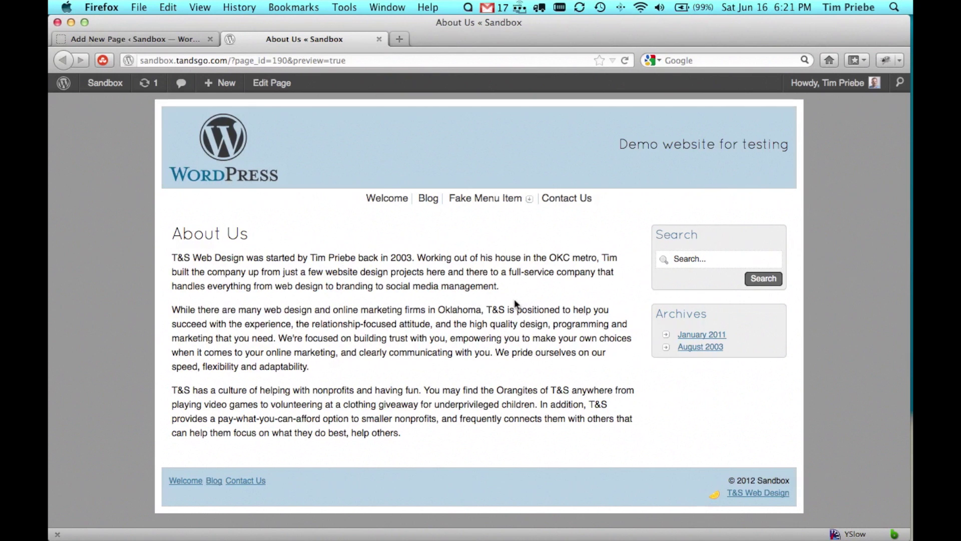
pyautogui.click(379, 38)
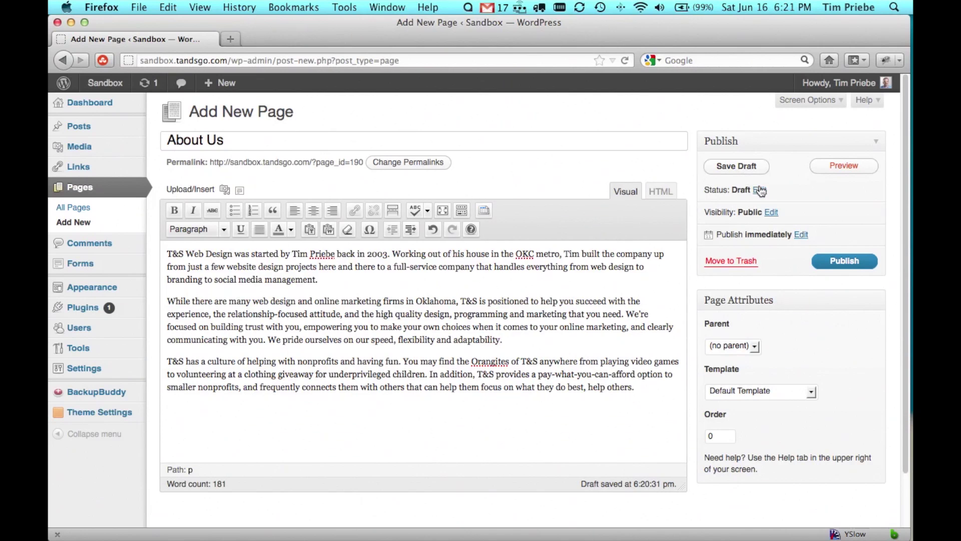
# Step: Publish the About Us page and view it on the live site
pyautogui.click(845, 262)
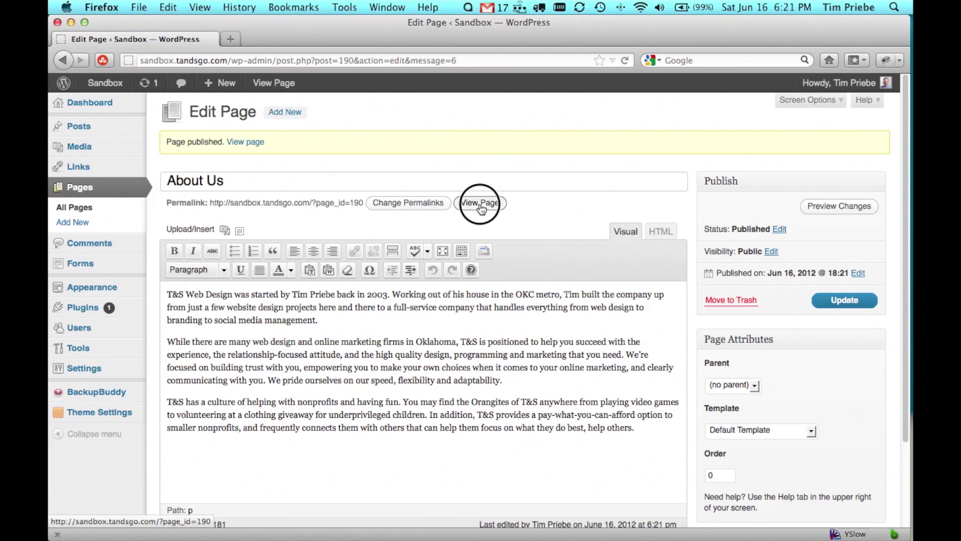
pyautogui.click(479, 203)
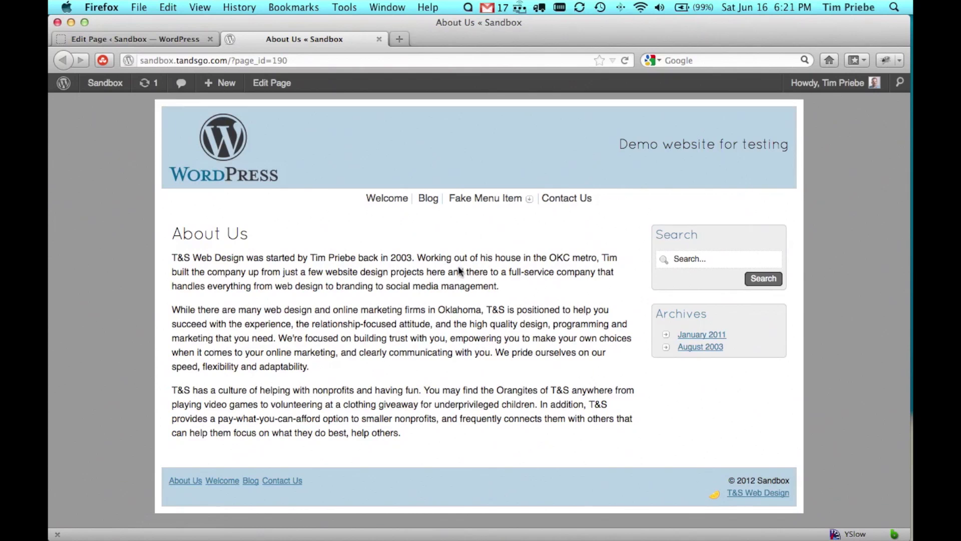
# Step: Back in the page editor, look at the Status options and cancel without changes
pyautogui.click(174, 39)
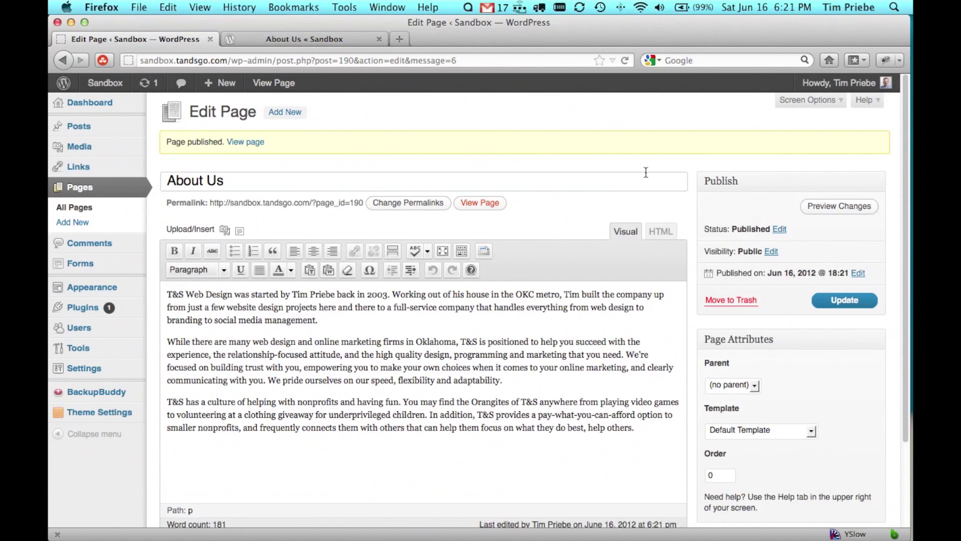
pyautogui.click(779, 230)
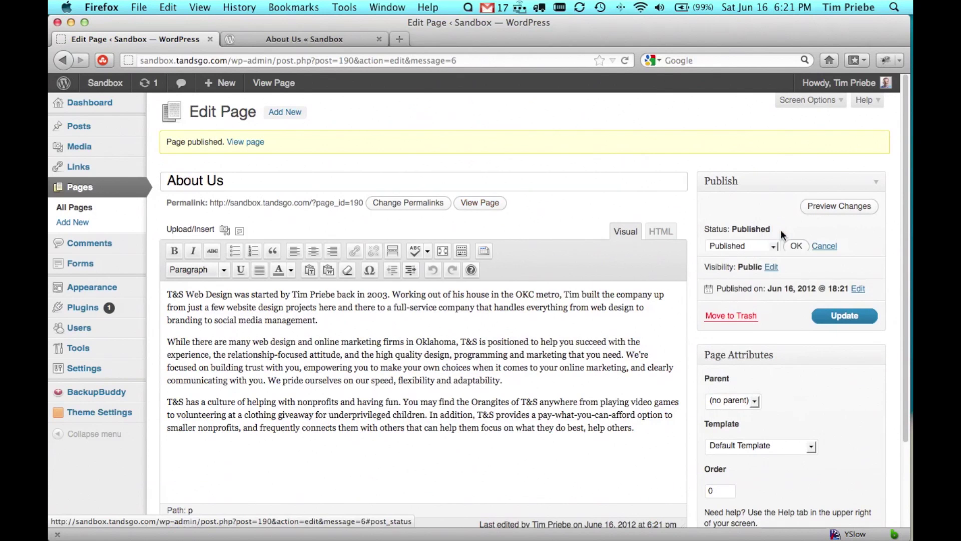
pyautogui.click(774, 250)
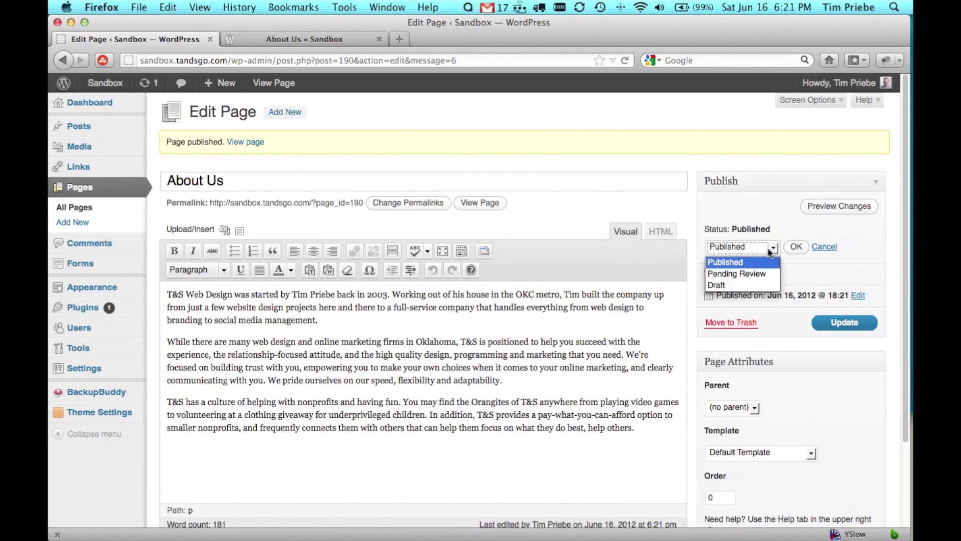
pyautogui.click(770, 251)
pyautogui.click(833, 247)
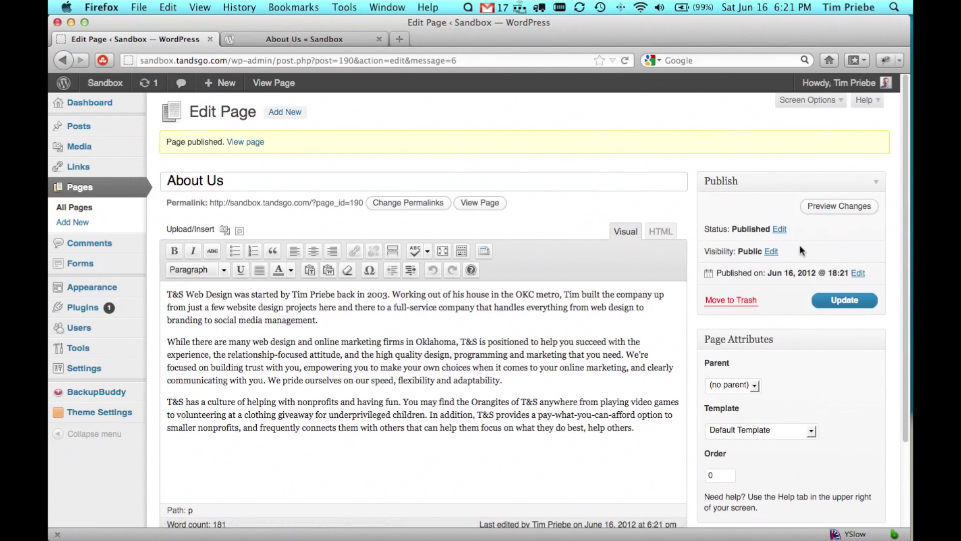
# Step: Set the page Visibility to Password protected and enter the page password
pyautogui.click(773, 253)
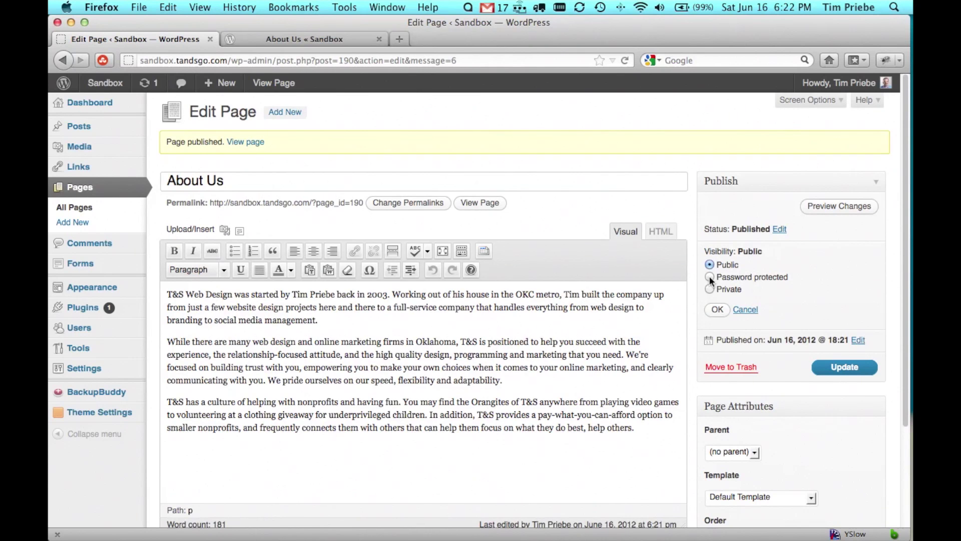
pyautogui.click(709, 277)
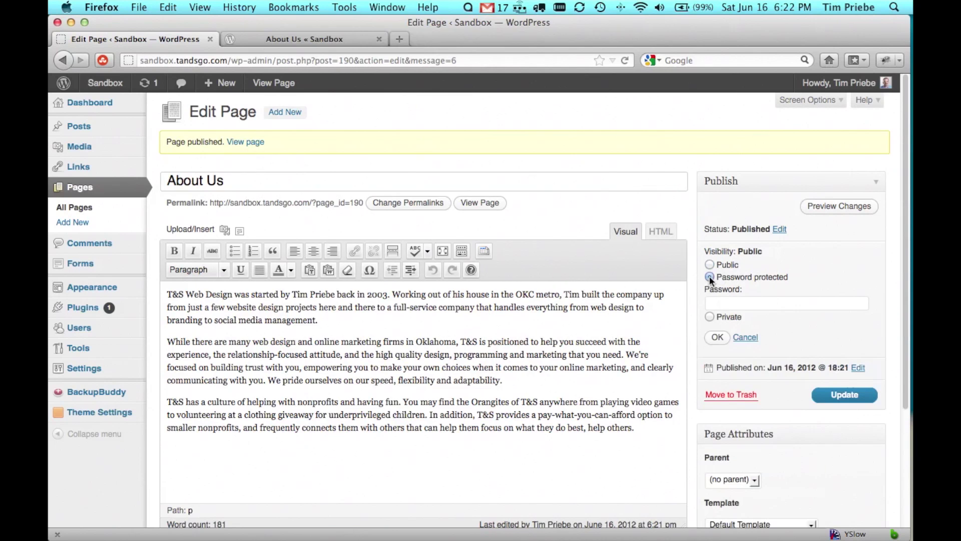
pyautogui.click(752, 306)
pyautogui.write('p')
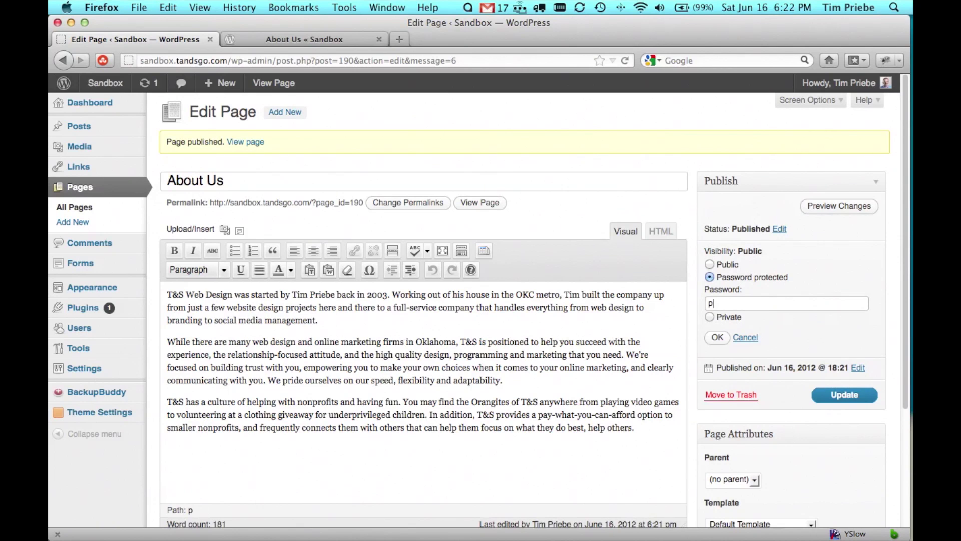
pyautogui.write('assword')
# Step: Update the page as password protected, then unlock the reloaded live page with its password
pyautogui.click(717, 337)
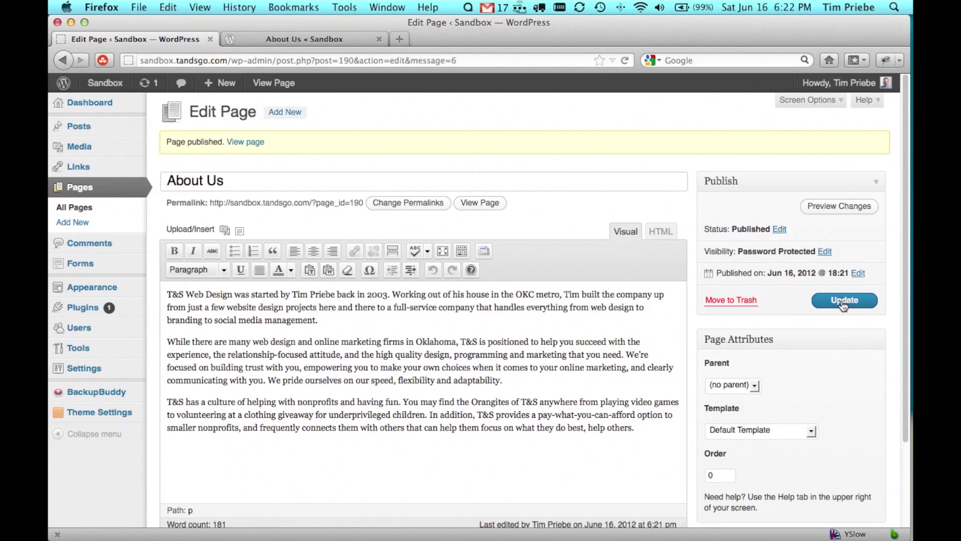
pyautogui.click(844, 306)
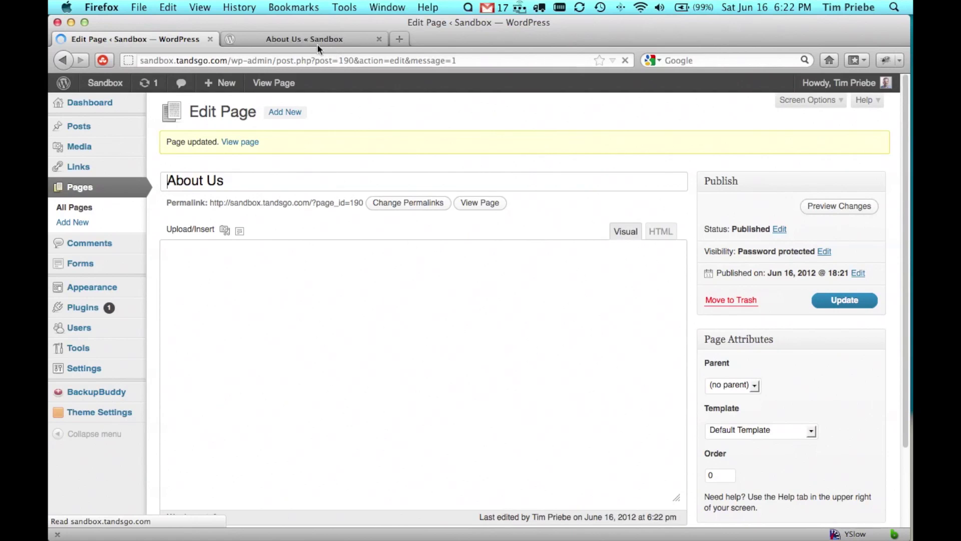
pyautogui.click(301, 34)
pyautogui.press('super+r')
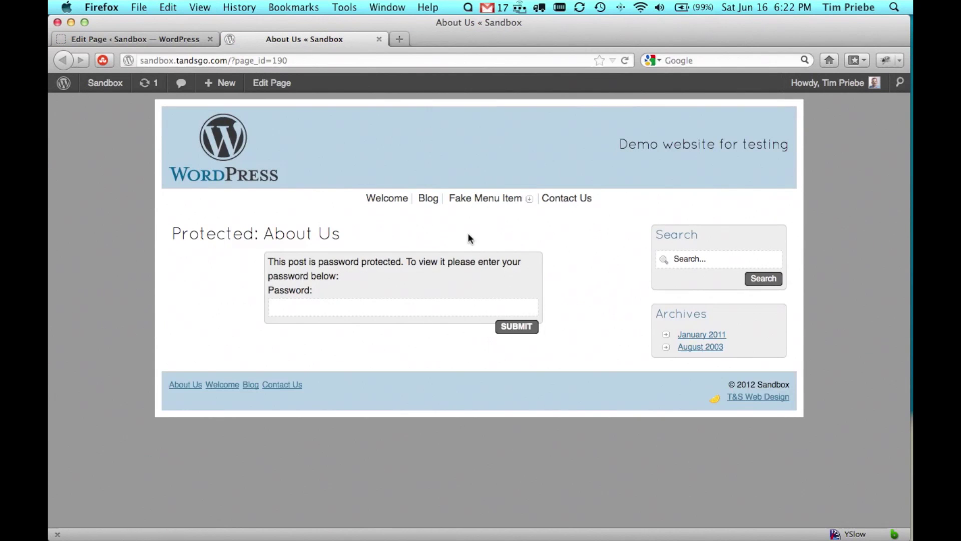
pyautogui.click(394, 308)
pyautogui.write('password')
pyautogui.click(506, 327)
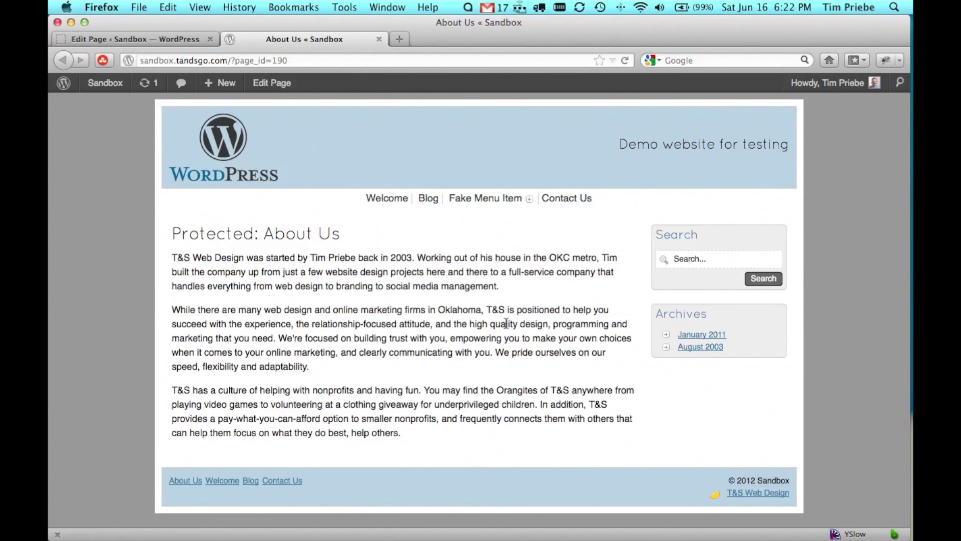